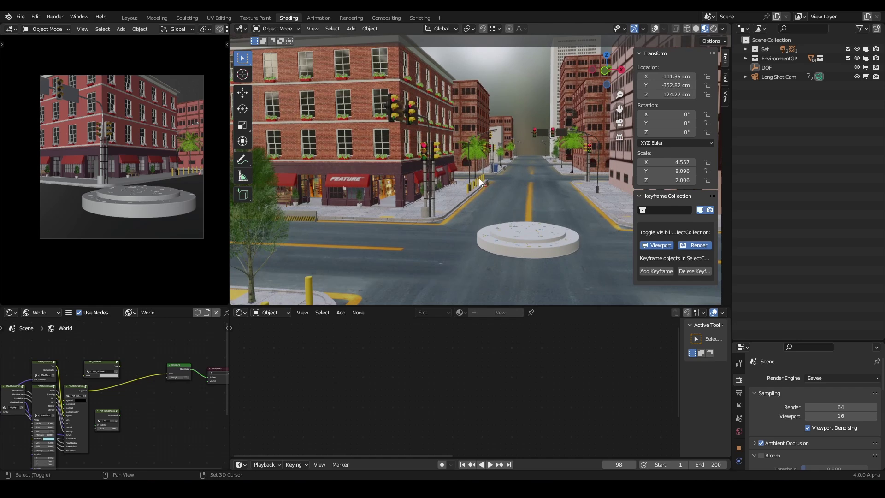
Orbit the viewport around the city street scene with the stone pedestal
middle_drag(481, 182, 477, 177)
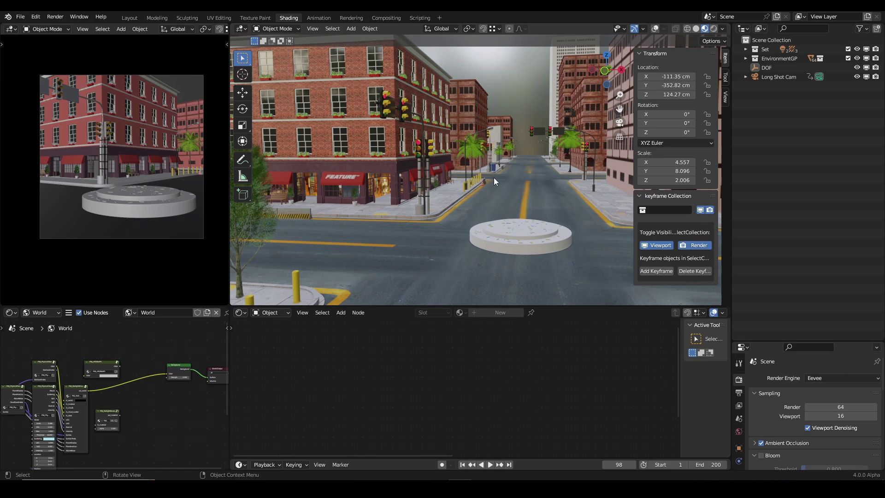
middle_drag(494, 177, 504, 187)
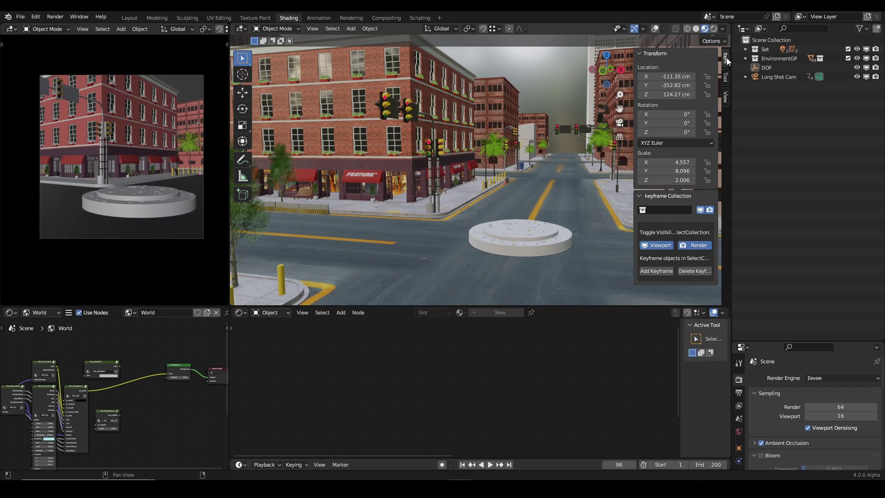
middle_drag(519, 236, 548, 226)
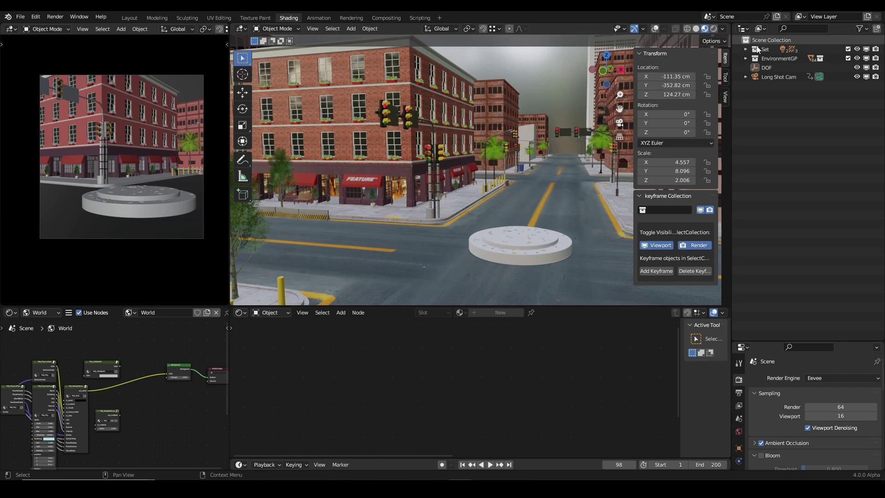
click(746, 58)
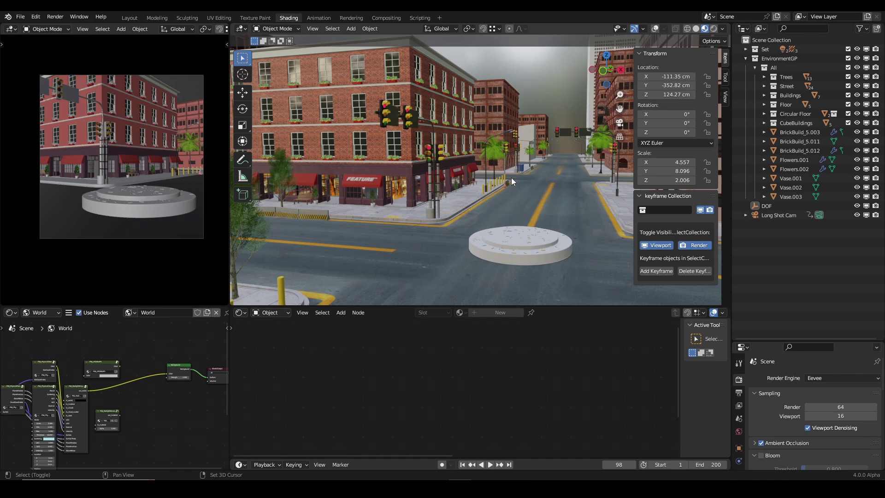
middle_drag(510, 178, 497, 180)
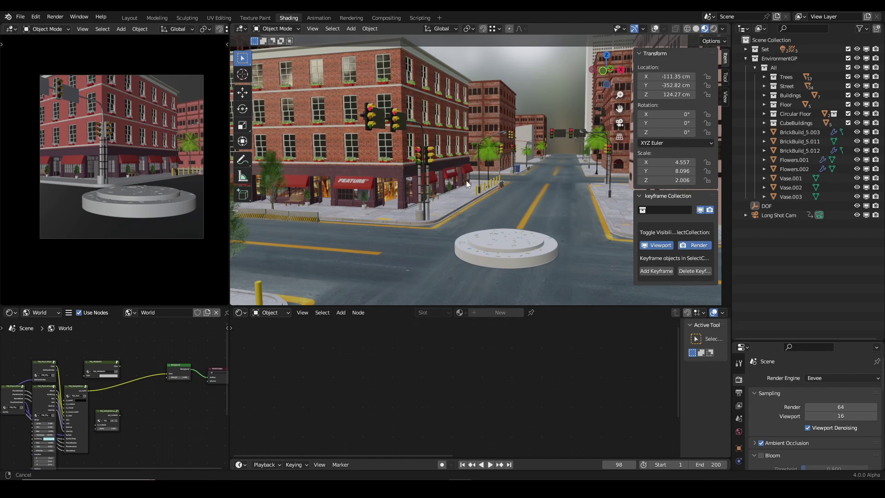
shift+middle_drag(466, 180, 493, 184)
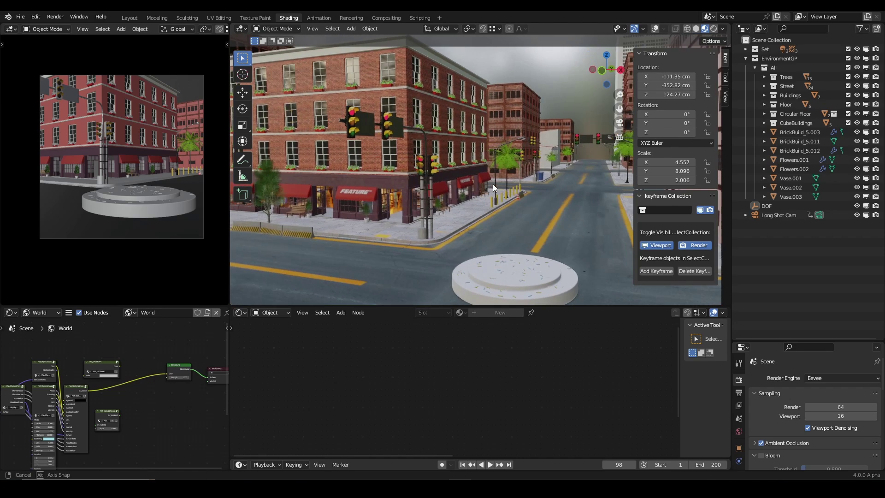
click(789, 77)
click(859, 75)
click(859, 76)
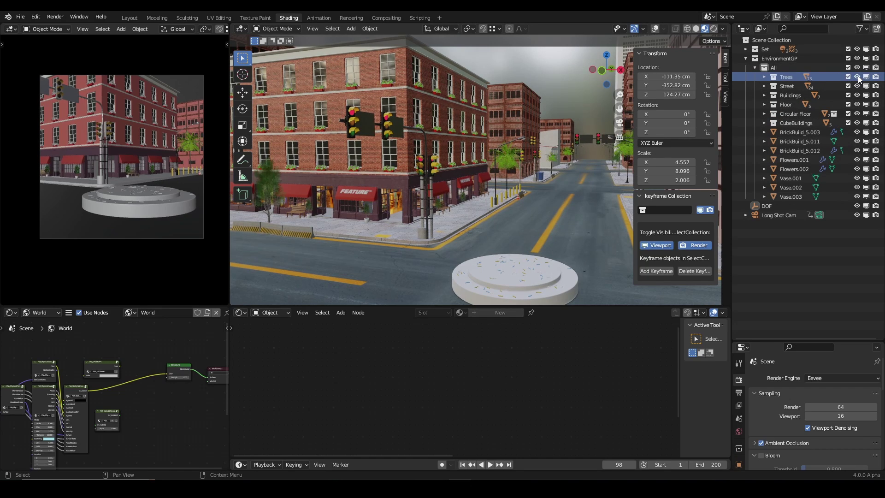
click(859, 75)
click(859, 76)
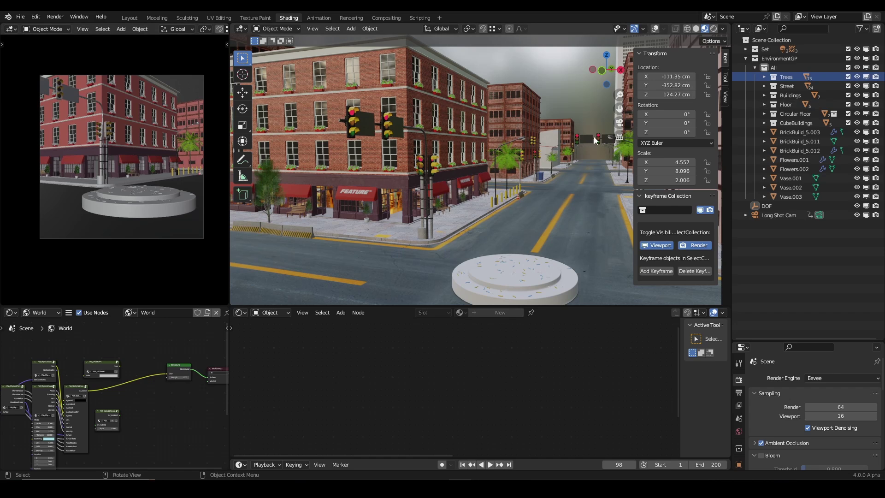
click(788, 85)
click(859, 85)
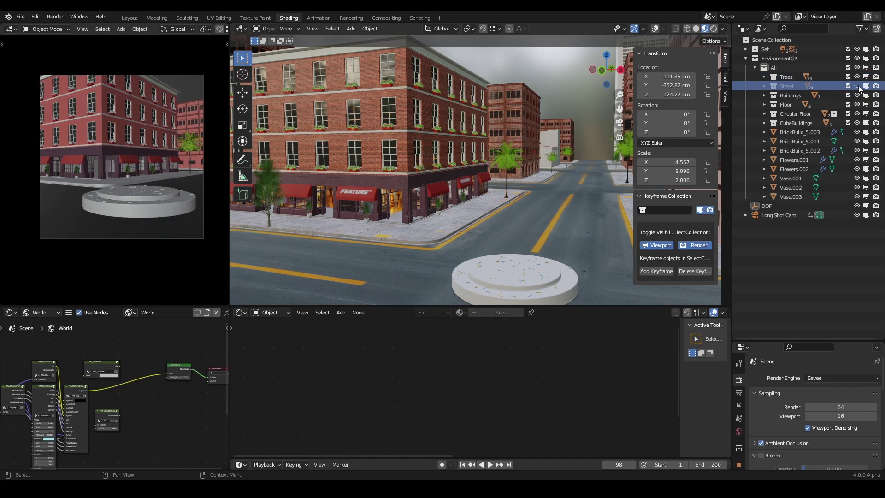
click(858, 84)
click(858, 84)
click(858, 85)
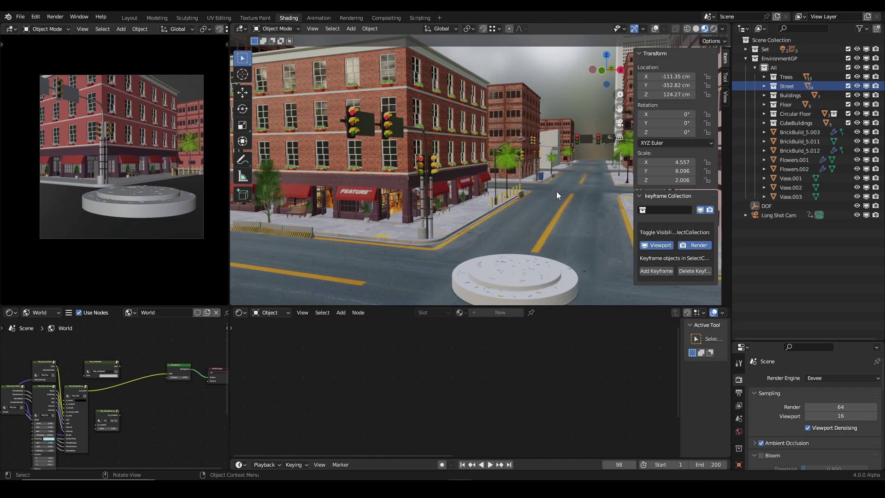
Expand Street, hide and reshow it, and try keying its viewport and render visibility
click(763, 86)
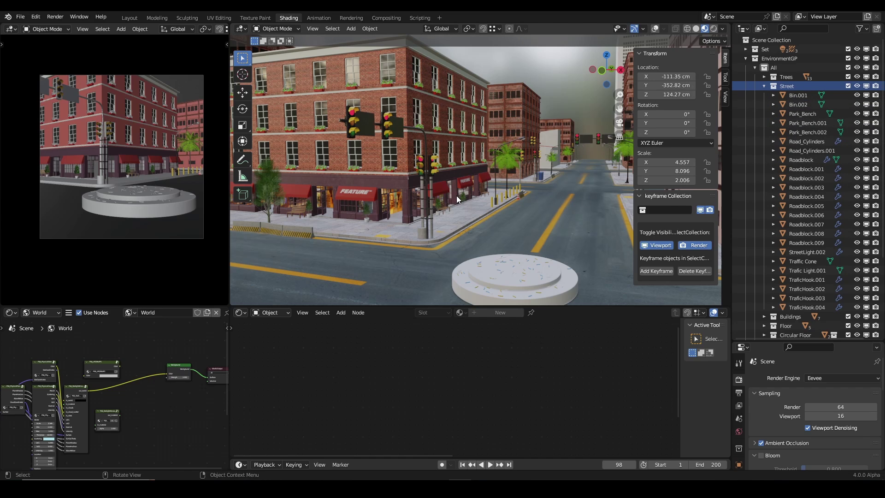
click(866, 86)
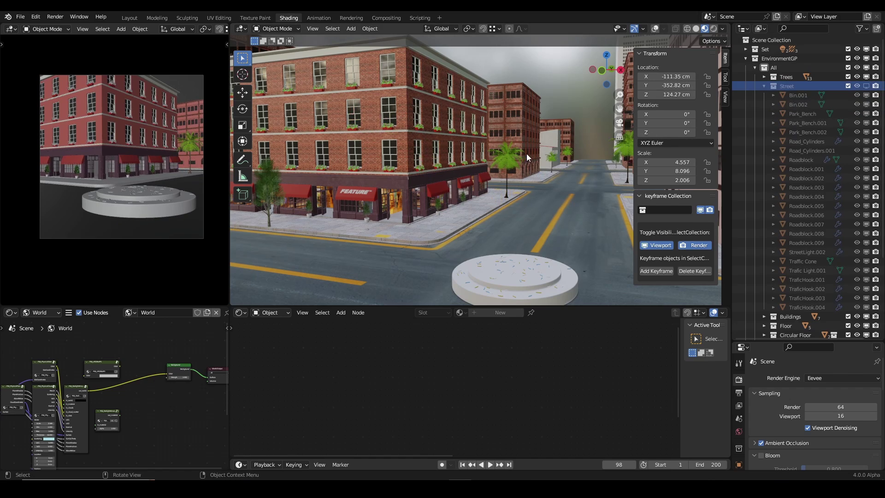
click(867, 86)
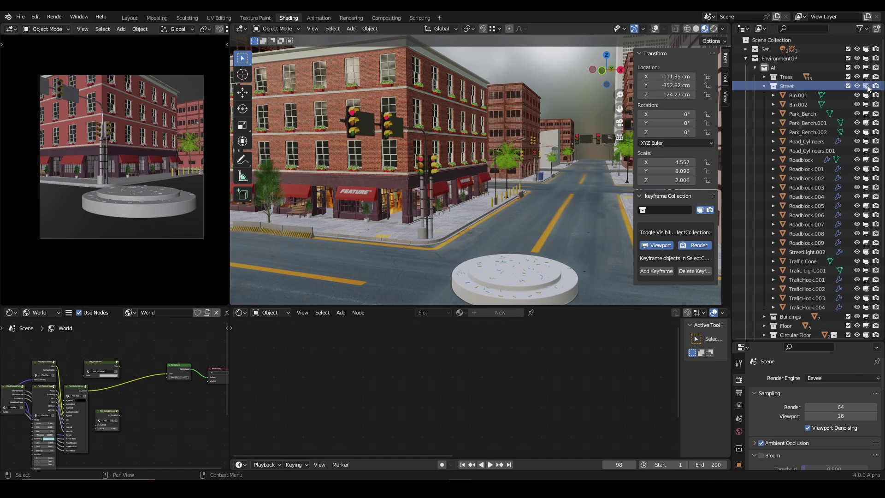
key(i)
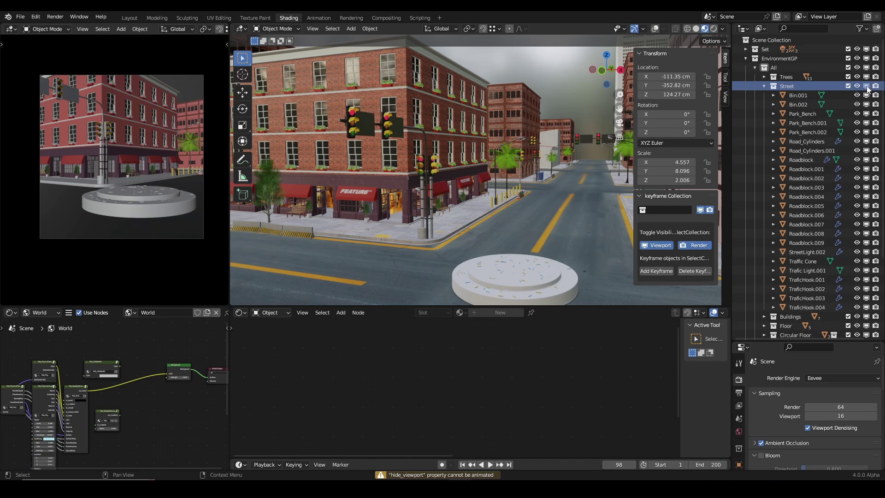
key(i)
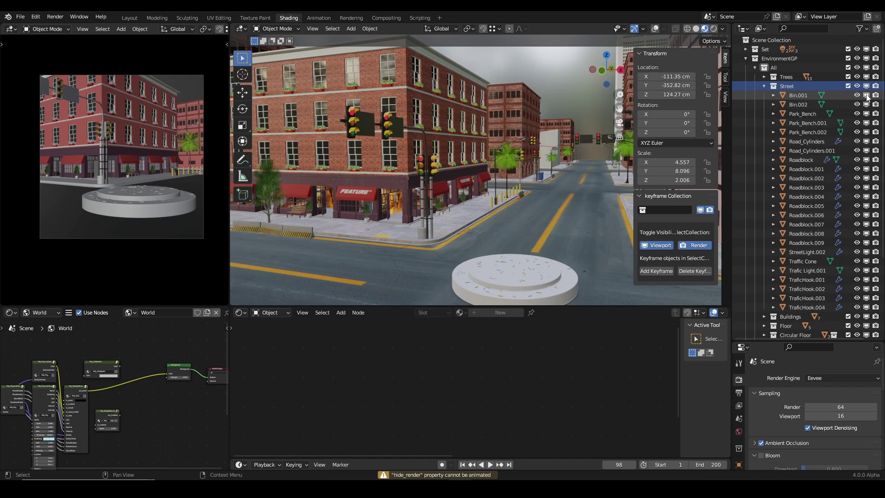
Key Bin.001's viewport visibility, then delete that keyframe again
key(i)
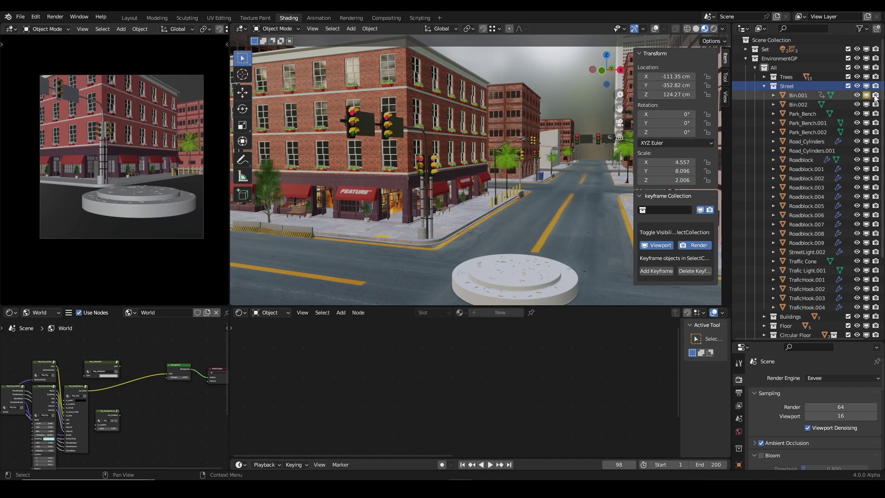
right_click(875, 95)
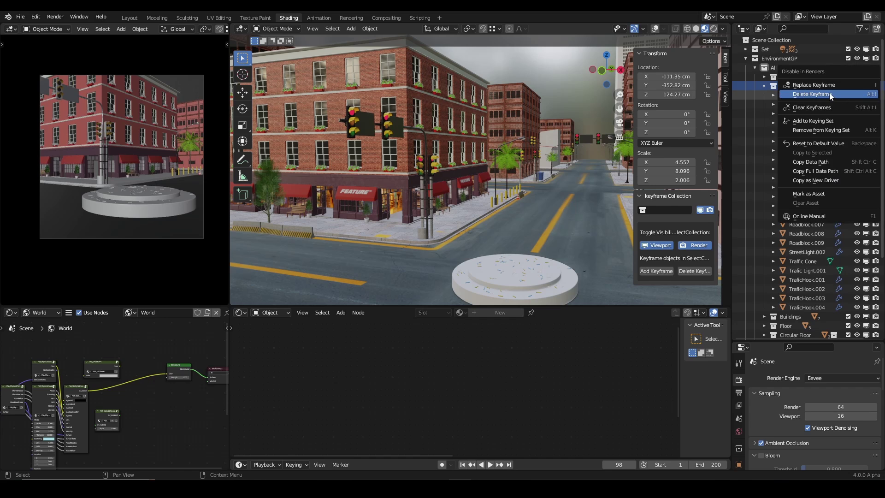
key(Escape)
right_click(866, 95)
click(850, 97)
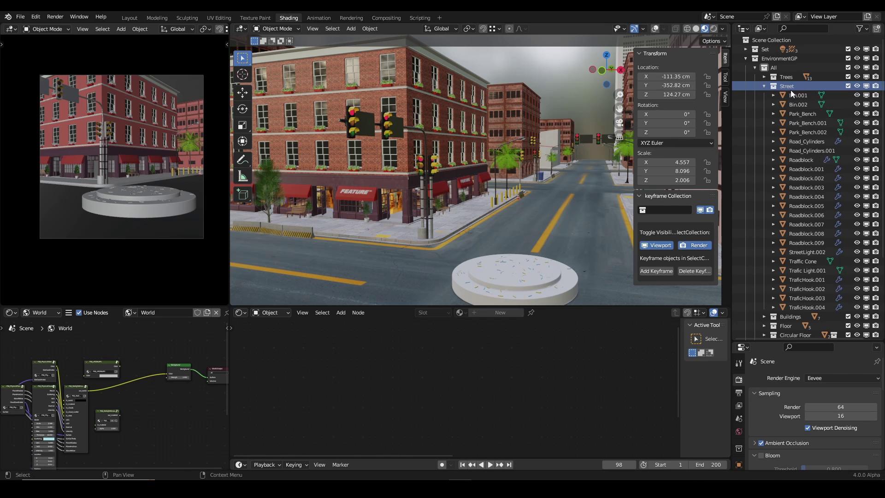
Target Street in the add-on's Collection field and toggle its Viewport visibility off and on
click(672, 210)
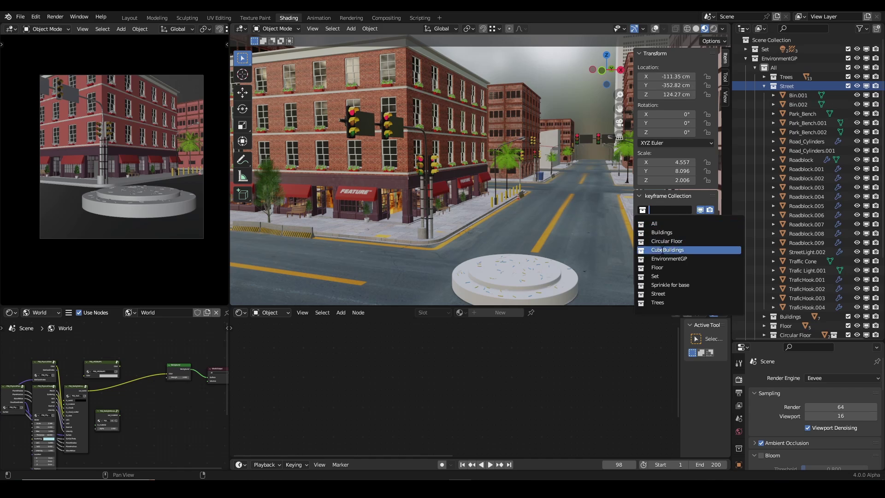
click(664, 294)
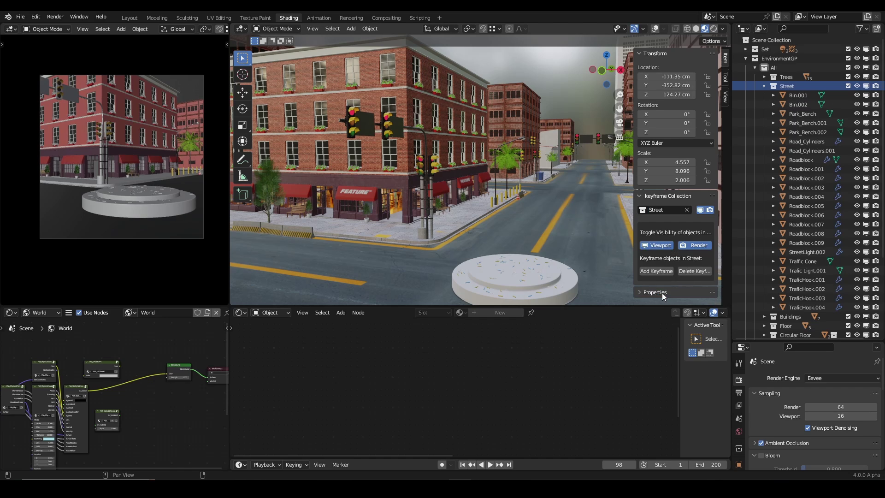
click(660, 245)
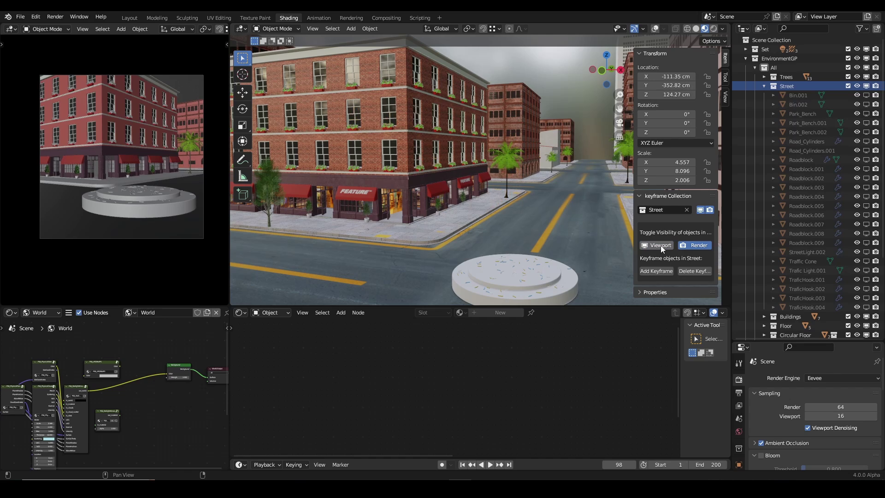
click(660, 246)
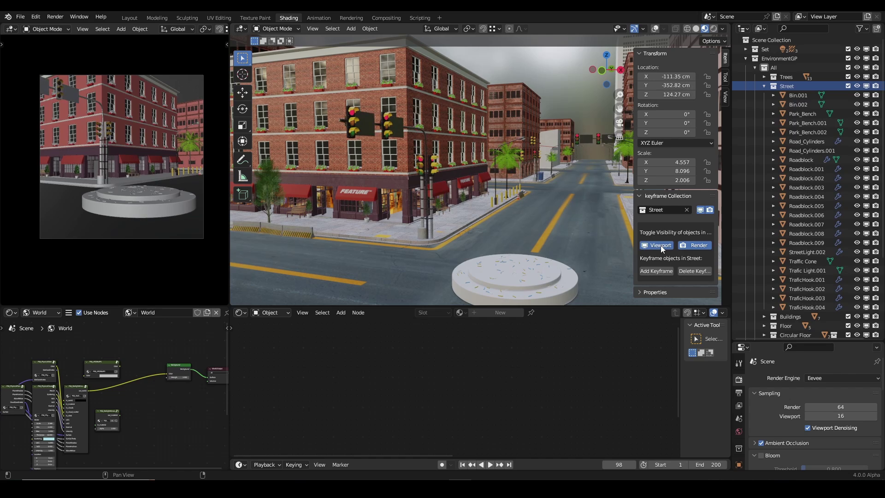
click(660, 245)
click(660, 245)
Toggle the Street objects' Render visibility off and back on
click(701, 244)
click(700, 245)
click(701, 245)
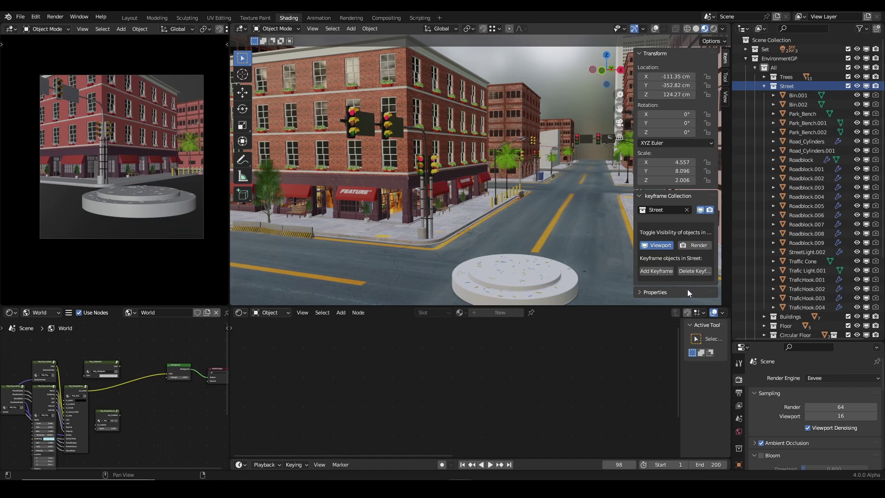
click(702, 247)
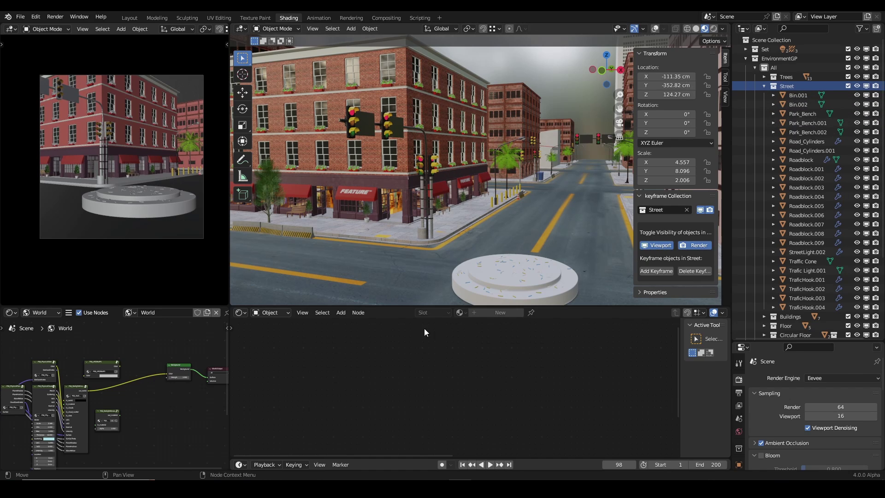
Switch to the Animation workspace in Material Preview, viewing the roundabout at street level
click(321, 17)
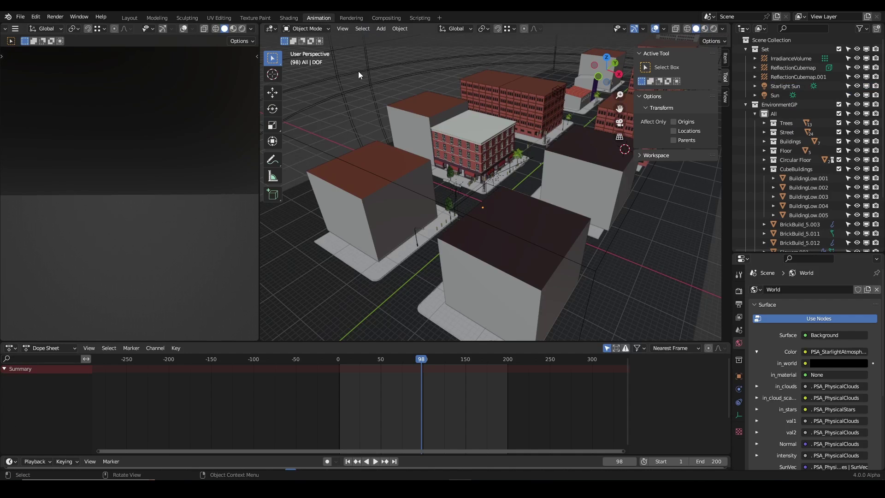
middle_drag(374, 337, 497, 168)
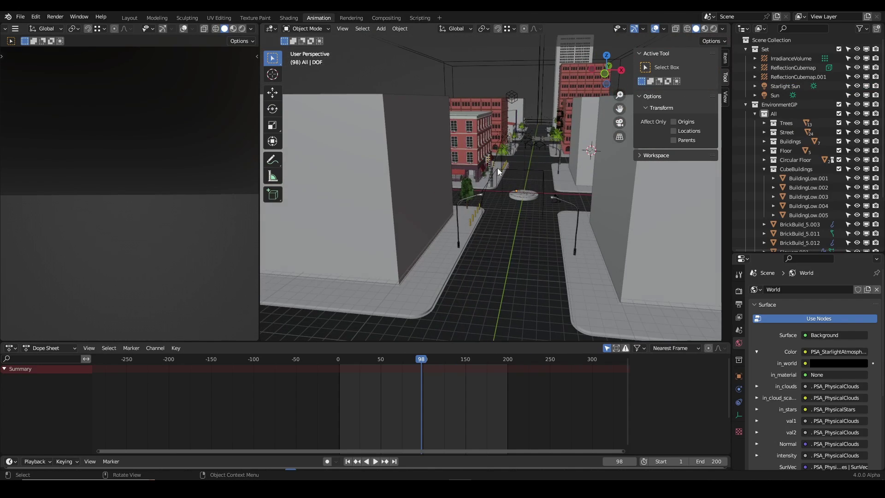
click(705, 29)
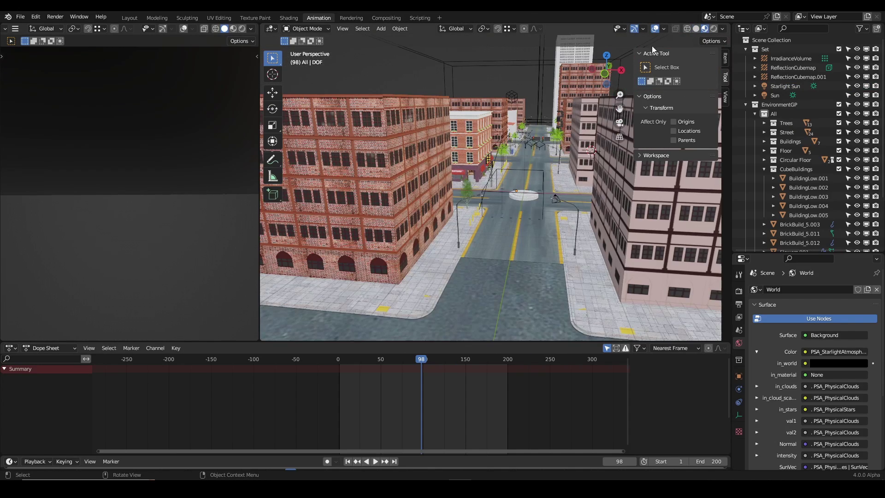
mouse_move(652, 45)
middle_down()
mouse_move(464, 144)
mouse_move(479, 143)
mouse_move(472, 134)
mouse_move(493, 178)
mouse_move(522, 198)
mouse_move(580, 184)
middle_up()
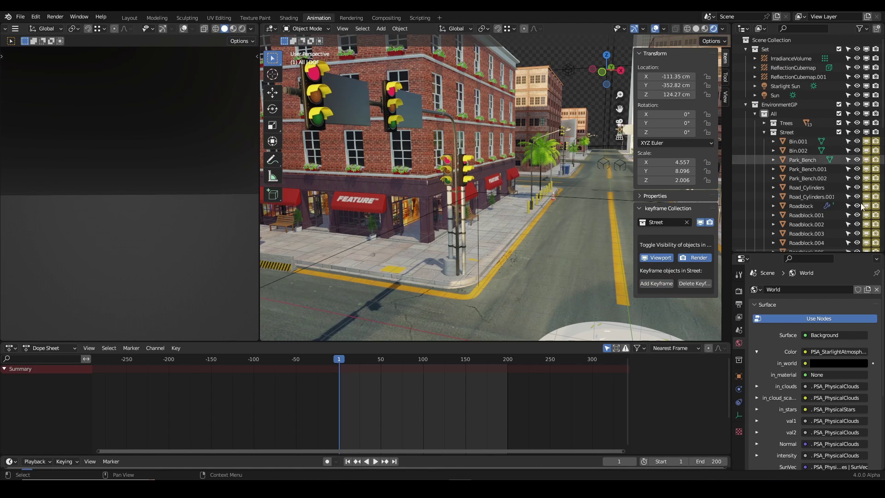
scroll(798, 168, down, 1)
scroll(799, 166, down, 7)
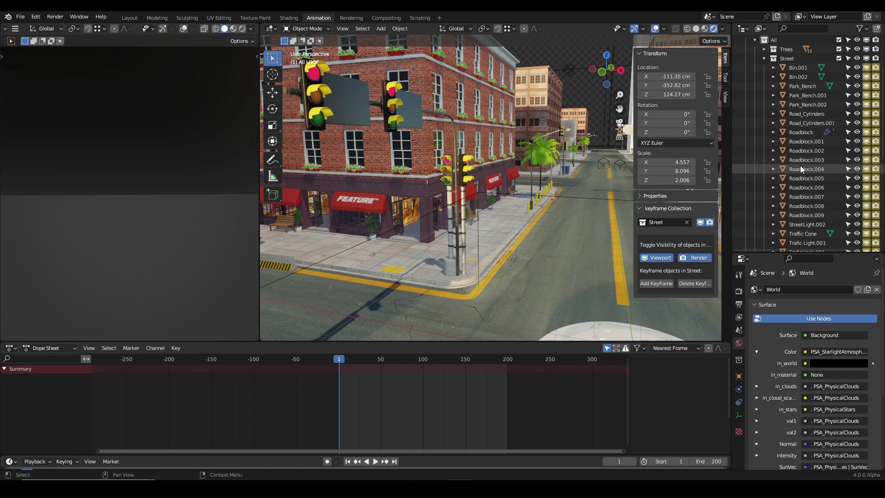
scroll(808, 166, up, 5)
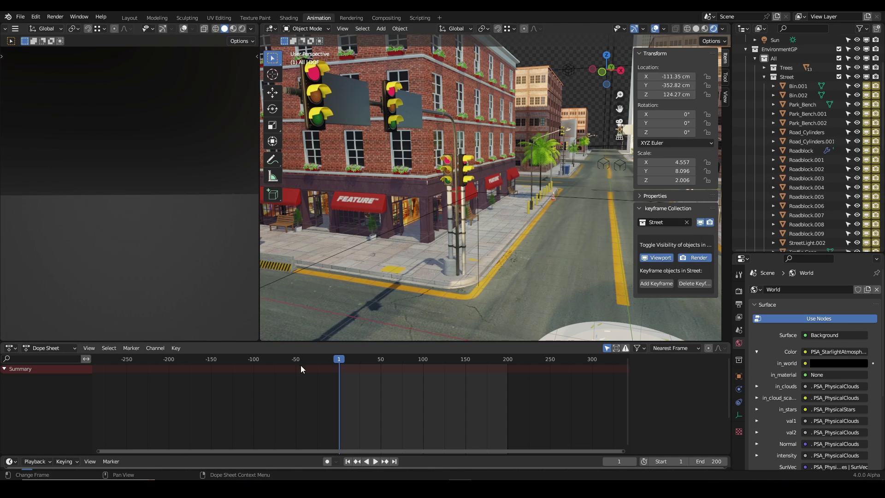
Inspect the keys on Bin.001 and Park_Bench.001, then play forward to frame 10
click(800, 87)
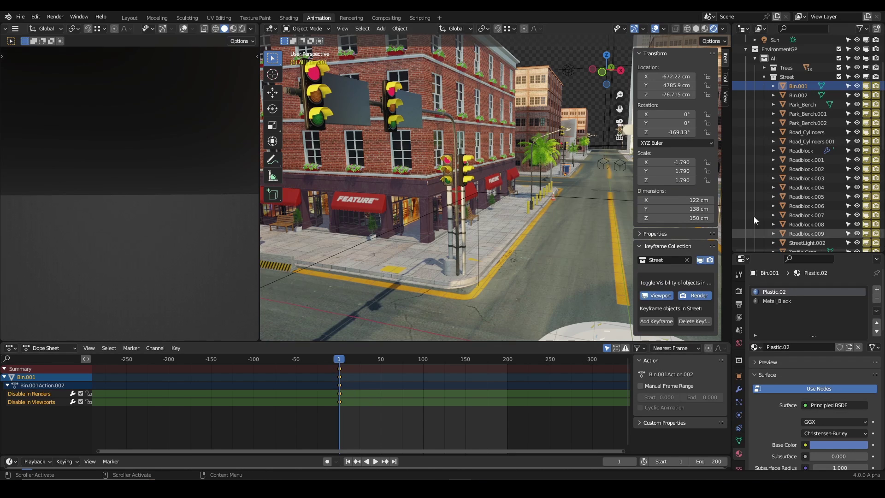
click(807, 114)
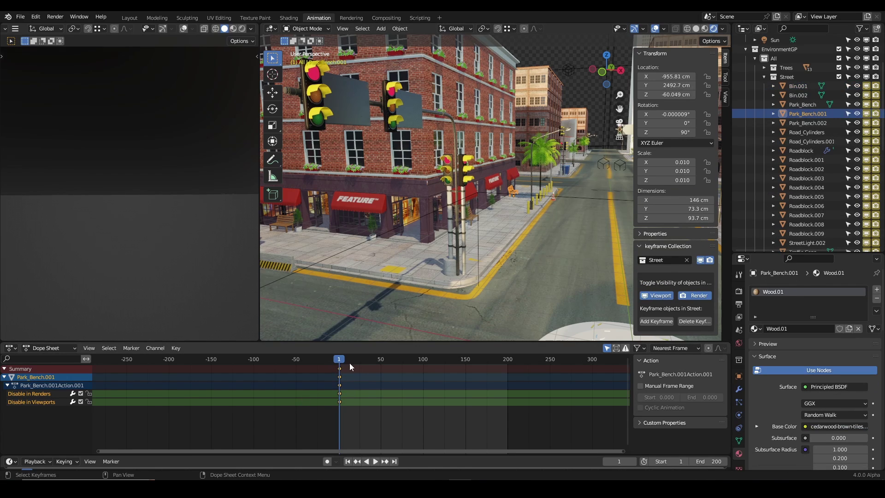
key(space)
key(space)
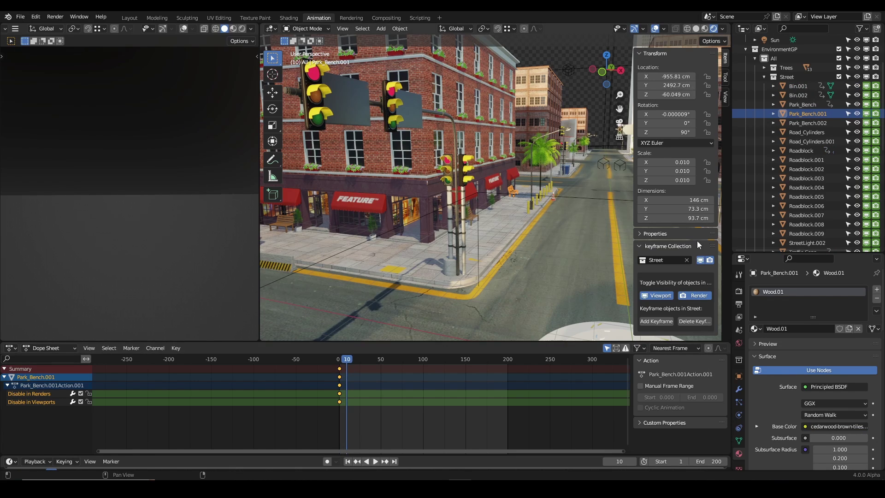
Turn off Street's Viewport and Render, keyframe it at frame 10, and return to frame 1
click(667, 297)
click(701, 299)
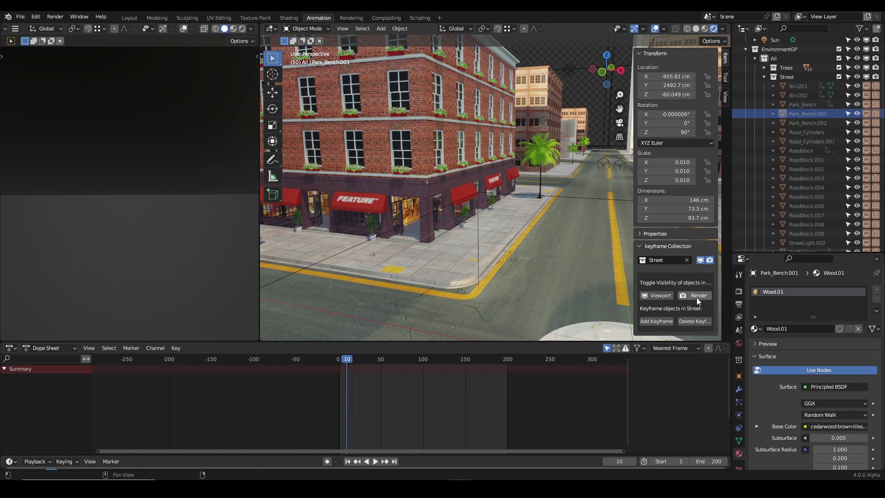
click(657, 321)
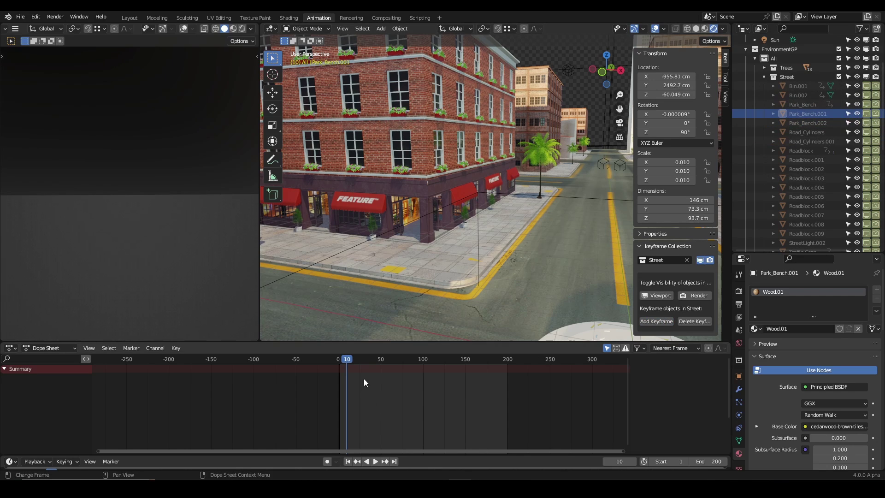
click(352, 462)
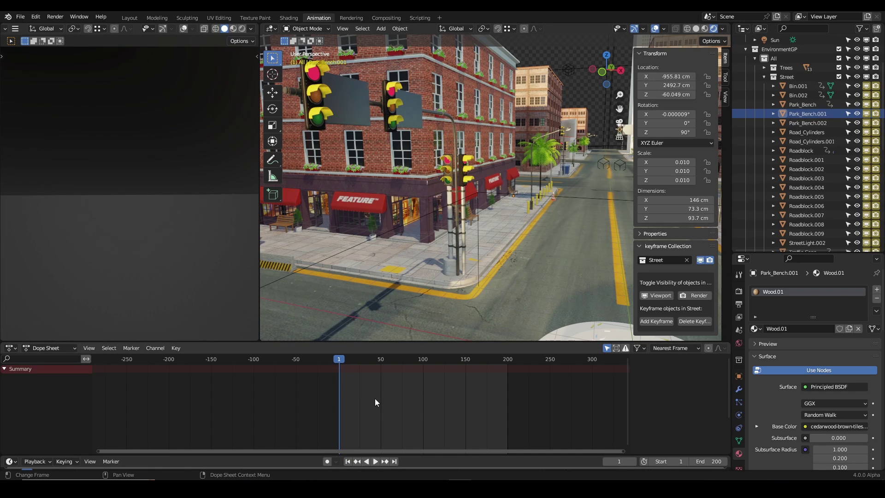
Jump to frame 10 to confirm the Street props are hidden
key(Up)
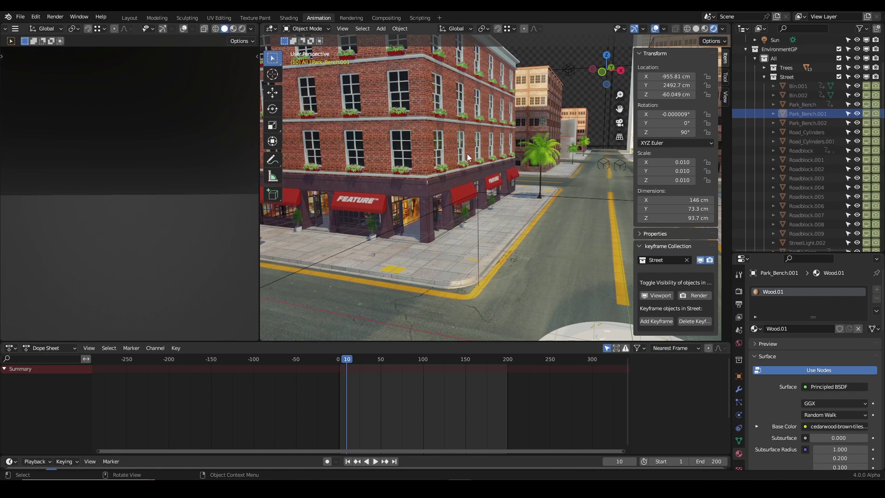